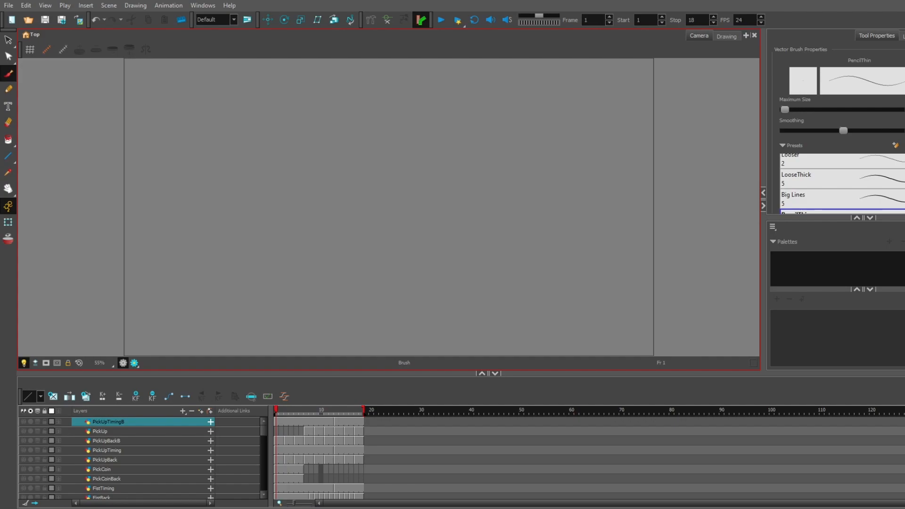
- Choose the Looser preset for the Brush tool
scroll(838, 137, down, 2)
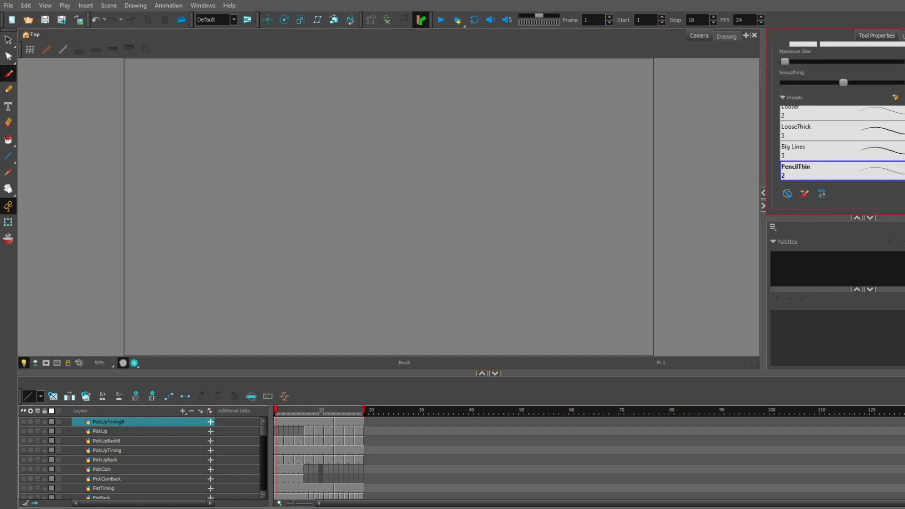
click(874, 112)
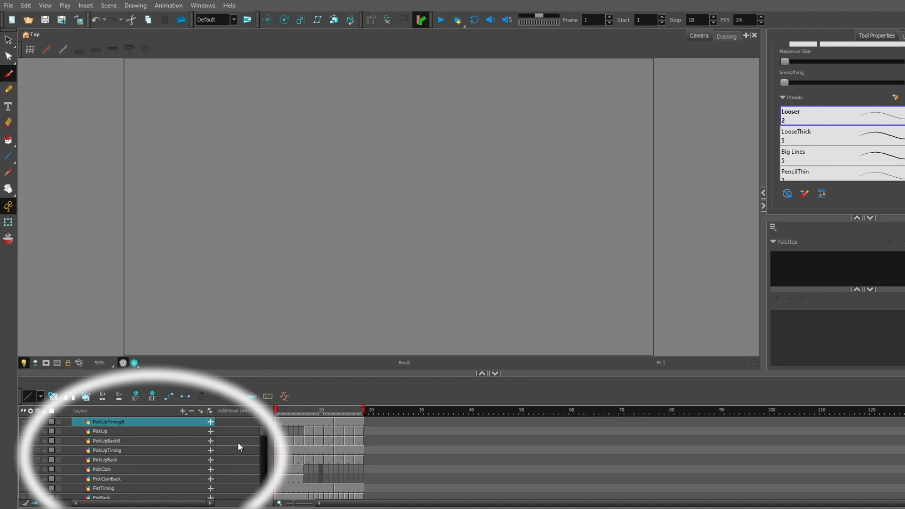
click(451, 266)
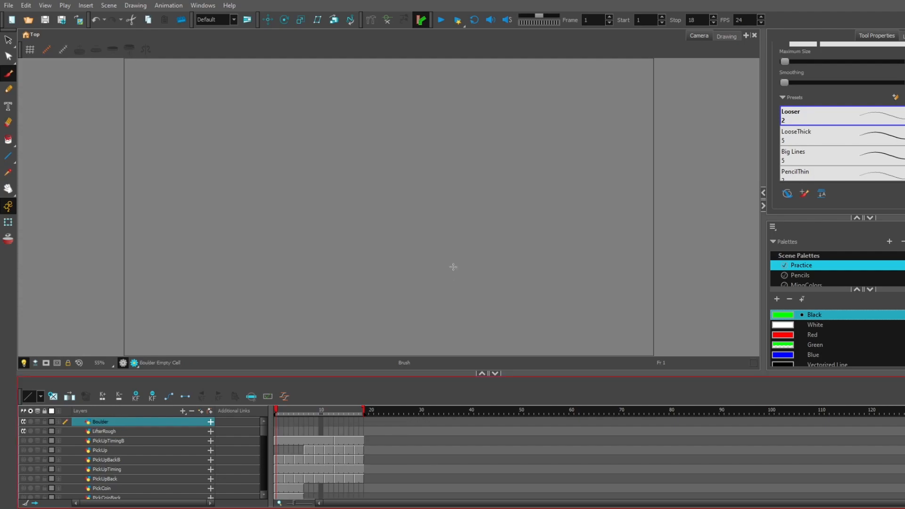
- Draw a large rough oval boulder in several loose loops on frame 1 of the Boulder layer
click(168, 431)
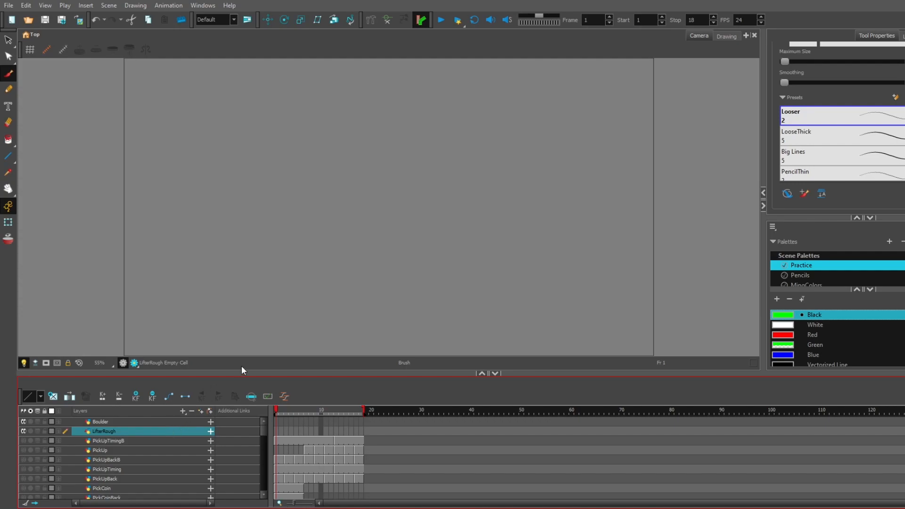
mouse_move(904, 160)
mouse_down()
mouse_move(903, 136)
mouse_move(904, 144)
mouse_up()
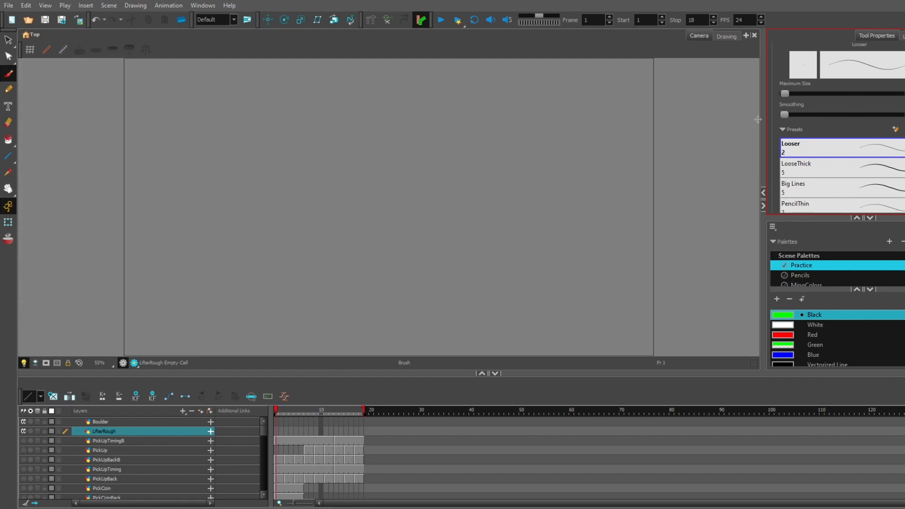
click(154, 422)
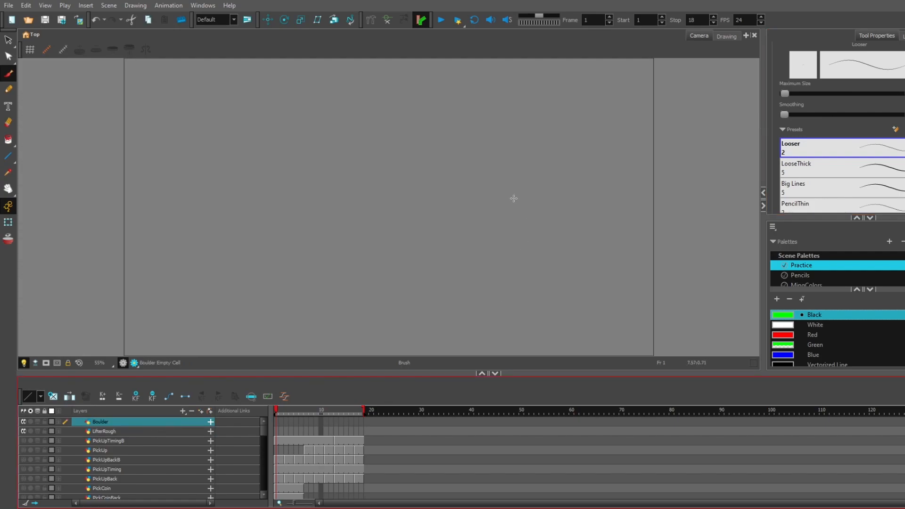
mouse_move(583, 145)
mouse_down()
mouse_move(402, 202)
mouse_move(526, 306)
mouse_move(586, 158)
mouse_move(386, 241)
mouse_move(578, 270)
mouse_move(476, 146)
mouse_move(470, 325)
mouse_move(584, 159)
mouse_move(377, 254)
mouse_move(603, 268)
mouse_move(462, 155)
mouse_move(612, 281)
mouse_up()
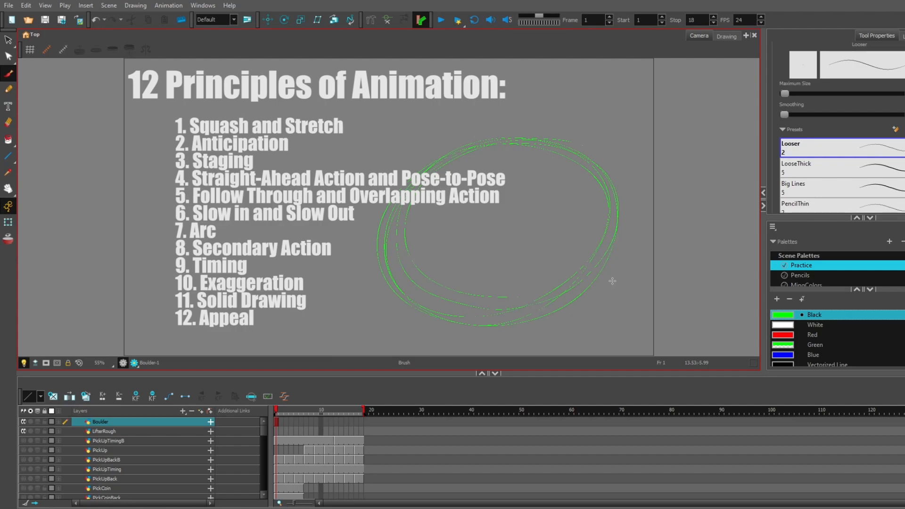
- Select the whole boulder sketch and shift it slightly down and to the left in the shot
click(8, 42)
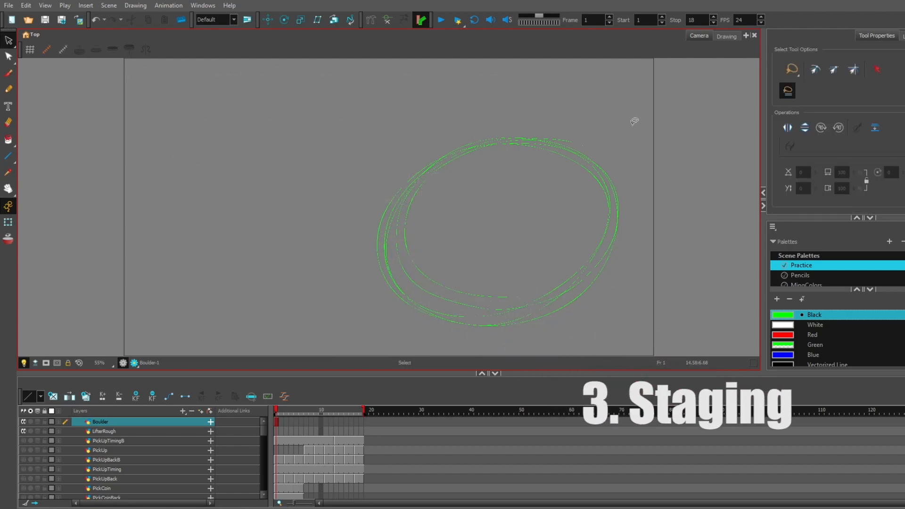
mouse_move(627, 133)
mouse_down()
mouse_move(485, 111)
mouse_move(677, 271)
mouse_up()
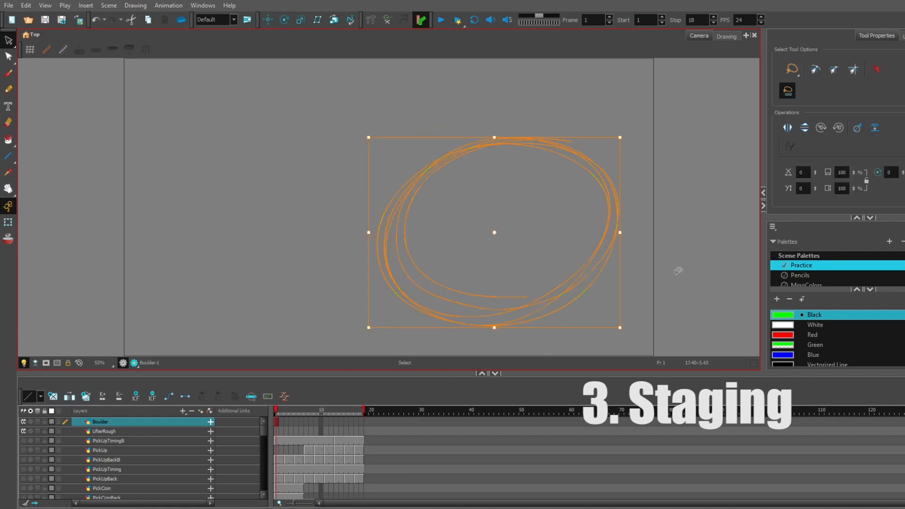
mouse_move(406, 196)
mouse_down()
mouse_move(384, 208)
mouse_move(394, 211)
mouse_up()
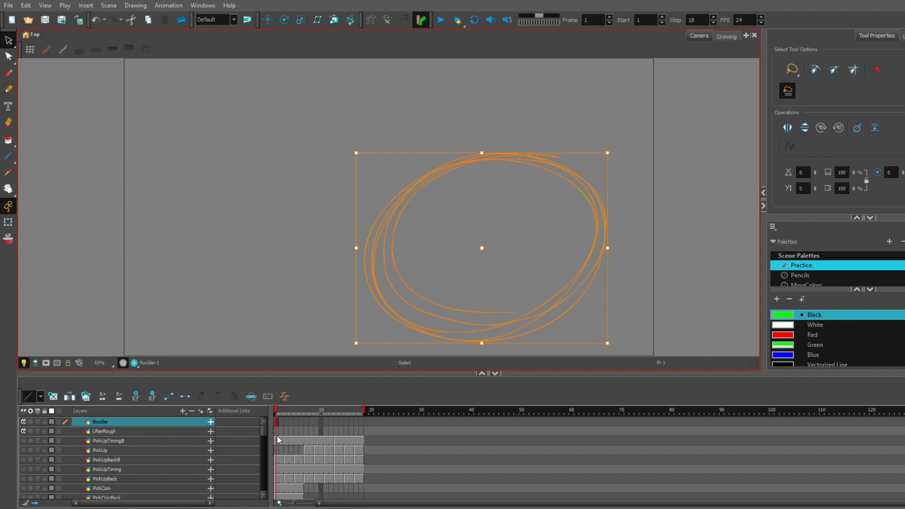
- Sketch an oval head and a larger rounded torso beside the boulder on frame 1 of the LifterRough layer
click(142, 432)
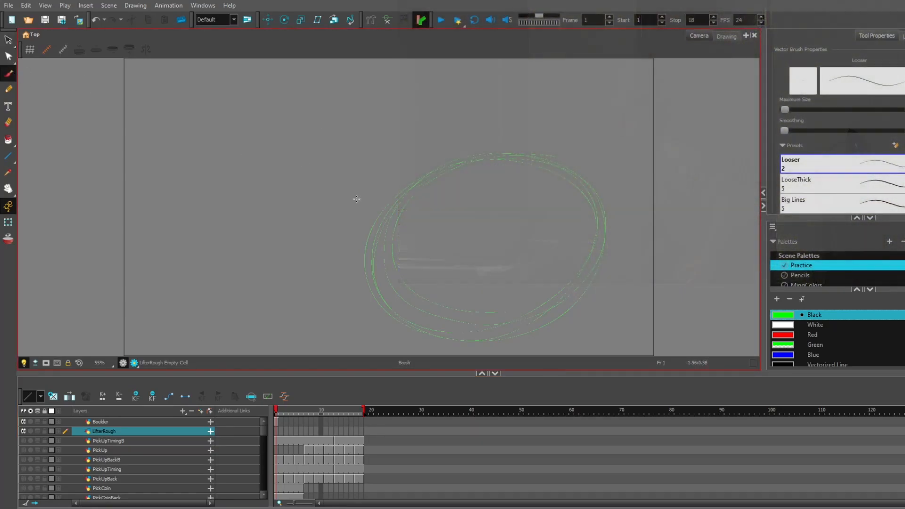
mouse_move(293, 107)
mouse_down()
mouse_move(323, 112)
mouse_move(283, 145)
mouse_move(300, 172)
mouse_up()
mouse_move(245, 194)
mouse_down()
mouse_move(280, 218)
mouse_move(317, 208)
mouse_move(313, 242)
mouse_up()
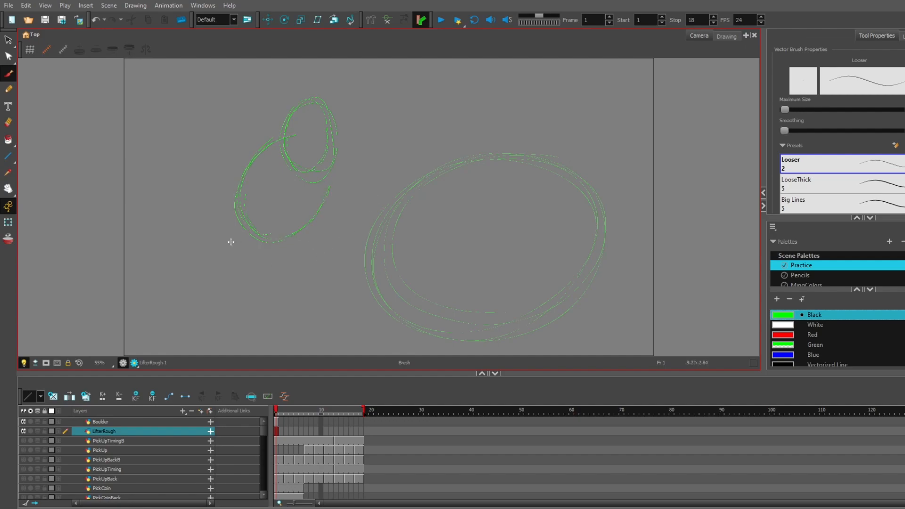
- Sketch the character's shoulders, two long hanging arms with big hands, and short bent legs on frame 1
drag(241, 144, 223, 272)
drag(259, 146, 222, 296)
drag(348, 140, 355, 276)
mouse_move(247, 138)
mouse_down()
mouse_move(267, 136)
mouse_move(210, 317)
mouse_move(228, 296)
mouse_up()
drag(256, 208, 255, 309)
mouse_move(332, 191)
mouse_down()
mouse_move(326, 290)
mouse_move(348, 319)
mouse_up()
mouse_move(304, 226)
mouse_down()
mouse_move(317, 258)
mouse_move(304, 293)
mouse_move(318, 312)
mouse_up()
mouse_move(261, 238)
mouse_down()
mouse_move(276, 272)
mouse_move(268, 289)
mouse_move(278, 318)
mouse_up()
- Erase the torso lines overlapping the left arm and draw angry eyes and a mouth on the head in frame 1
click(8, 122)
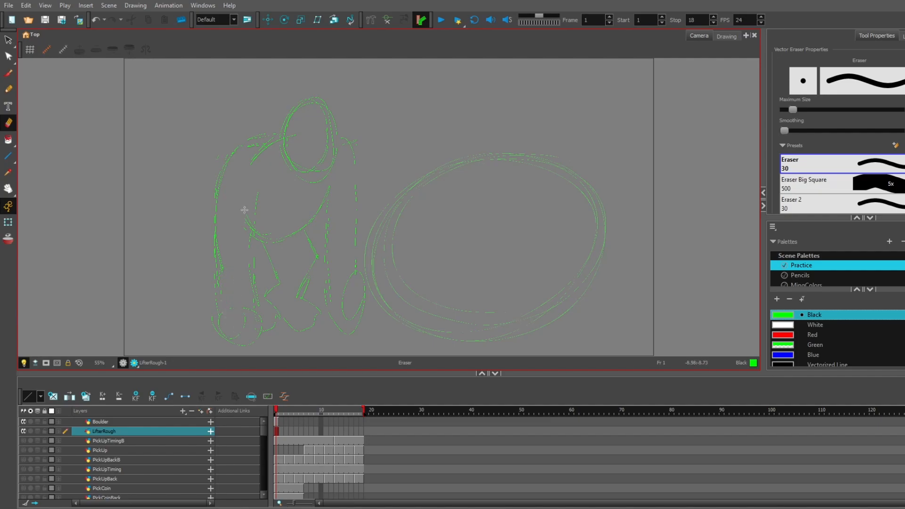
drag(263, 159, 247, 169)
click(9, 77)
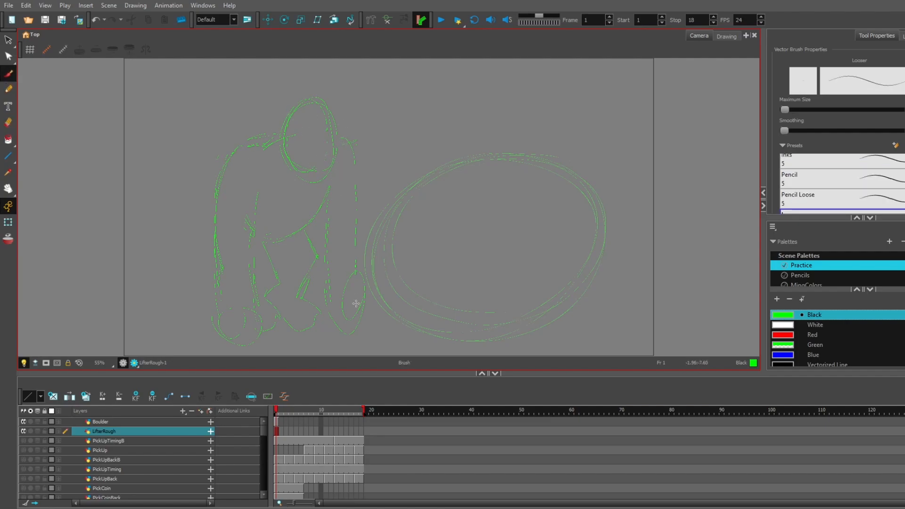
mouse_move(299, 129)
mouse_down()
mouse_move(316, 137)
mouse_move(297, 125)
mouse_move(310, 149)
mouse_move(297, 132)
mouse_move(302, 147)
mouse_move(313, 135)
mouse_move(302, 143)
mouse_move(307, 128)
mouse_move(333, 124)
mouse_move(329, 147)
mouse_up()
mouse_move(327, 163)
mouse_down()
mouse_move(311, 158)
mouse_move(313, 169)
mouse_move(324, 162)
mouse_up()
key(alt+e)
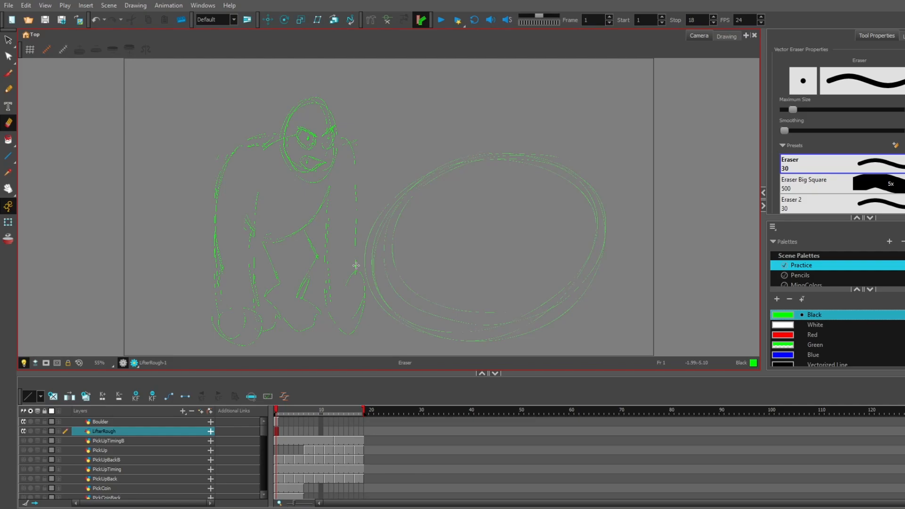
- Go to frame 2 of LifterRough, enable onion skinning for the layer, and ready the Brush tool
click(279, 430)
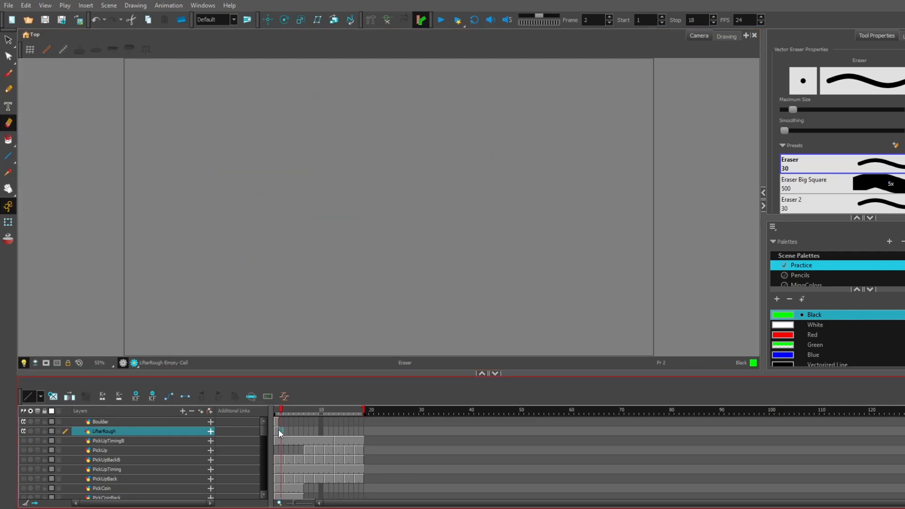
click(38, 430)
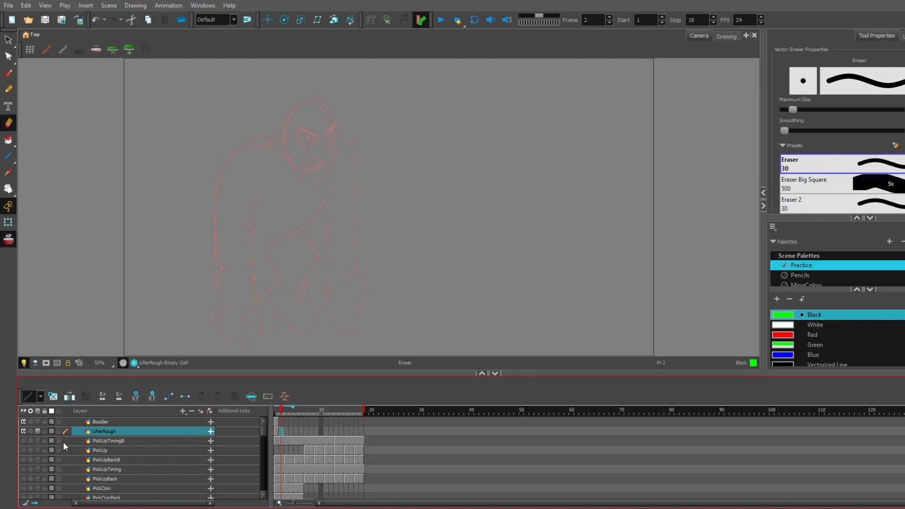
click(8, 76)
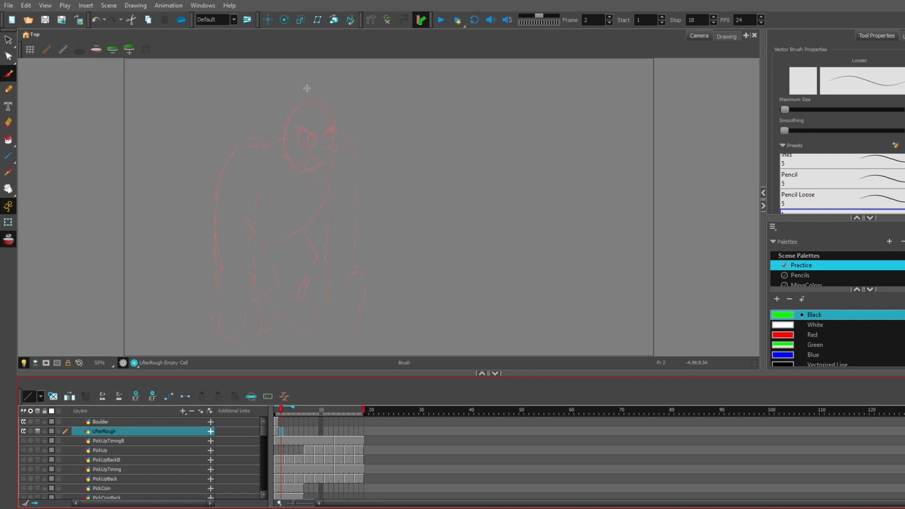
- Draw the head, raised shoulder and left arm with its hand on frame 2, slightly offset from the onion-skinned pose
mouse_move(309, 93)
mouse_down()
mouse_move(293, 122)
mouse_move(335, 138)
mouse_move(289, 111)
mouse_move(337, 135)
mouse_move(287, 132)
mouse_move(322, 91)
mouse_move(325, 153)
mouse_up()
mouse_move(282, 133)
mouse_down()
mouse_move(244, 129)
mouse_move(275, 135)
mouse_move(244, 126)
mouse_move(253, 142)
mouse_move(237, 124)
mouse_move(228, 133)
mouse_move(217, 208)
mouse_move(216, 182)
mouse_move(215, 196)
mouse_move(220, 257)
mouse_up()
drag(216, 165, 219, 222)
mouse_move(264, 124)
mouse_down()
mouse_move(248, 130)
mouse_move(227, 247)
mouse_up()
drag(258, 173, 257, 243)
mouse_move(243, 324)
mouse_down()
mouse_move(267, 325)
mouse_move(230, 296)
mouse_move(215, 235)
mouse_move(232, 319)
mouse_move(271, 318)
mouse_move(257, 295)
mouse_up()
drag(254, 210, 259, 289)
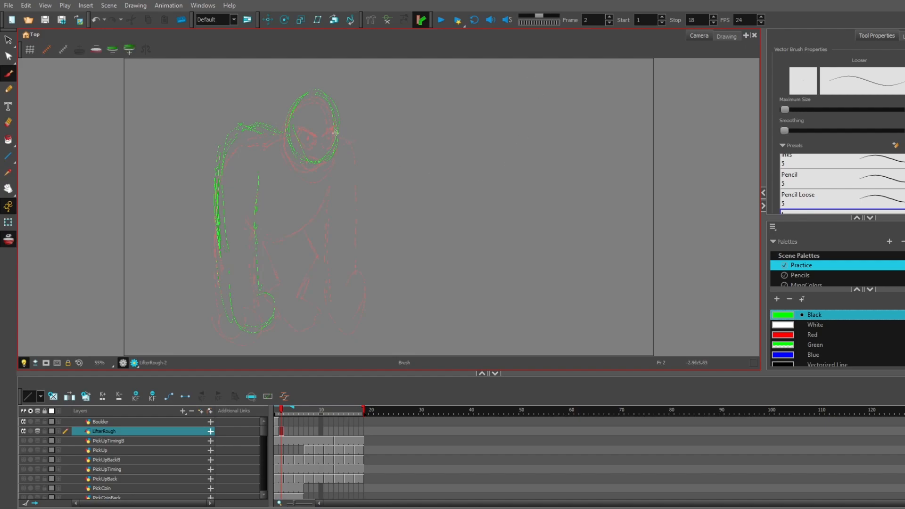
- Add the face, right arm, belly line and legs to the frame 2 pose and turn off onion skinning
mouse_move(298, 115)
mouse_down()
mouse_move(321, 125)
mouse_move(302, 134)
mouse_move(326, 124)
mouse_move(310, 143)
mouse_move(324, 152)
mouse_move(313, 129)
mouse_move(332, 128)
mouse_move(347, 252)
mouse_move(343, 304)
mouse_up()
mouse_move(326, 179)
mouse_down()
mouse_move(279, 228)
mouse_move(310, 209)
mouse_move(278, 226)
mouse_move(271, 288)
mouse_up()
mouse_move(308, 228)
mouse_down()
mouse_move(297, 288)
mouse_move(307, 324)
mouse_move(268, 313)
mouse_move(278, 326)
mouse_move(250, 332)
mouse_up()
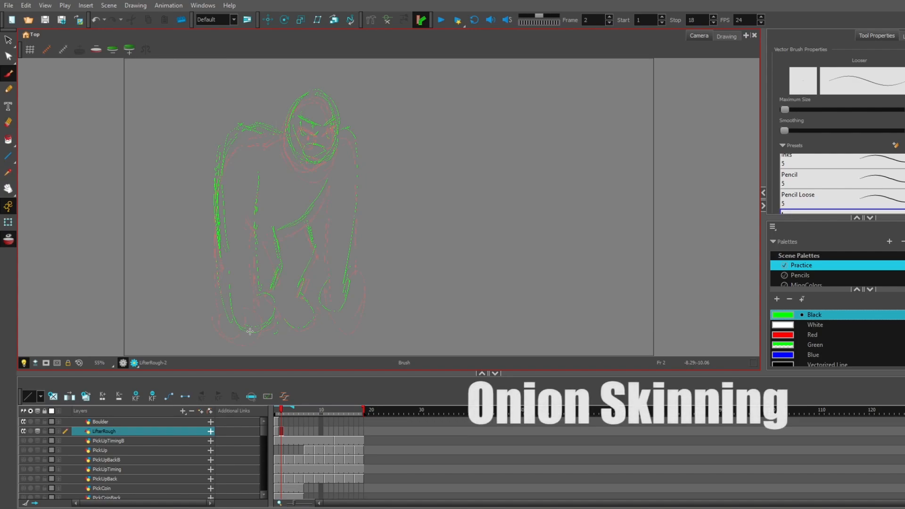
click(37, 430)
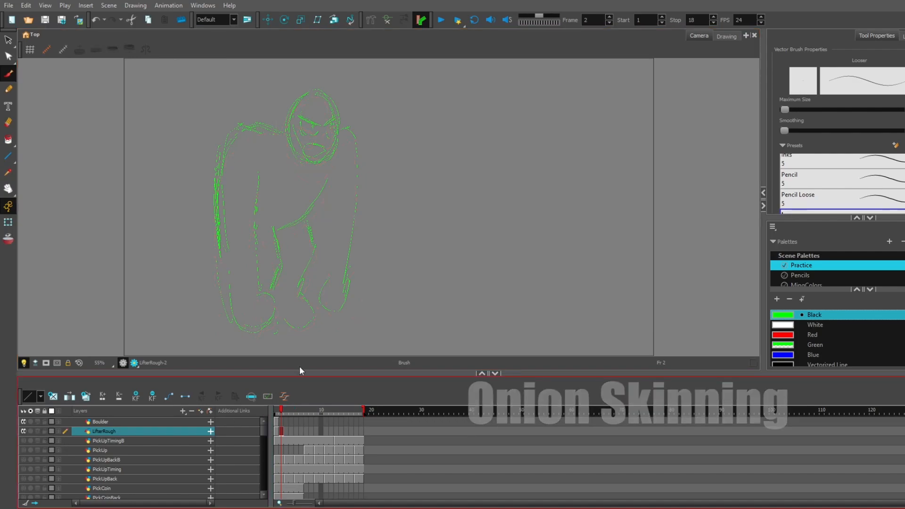
- Flip between frames 1 and 2 to compare the poses and touch up the face on frame 2
mouse_move(279, 408)
mouse_down()
mouse_move(276, 417)
mouse_move(280, 409)
mouse_up()
click(308, 148)
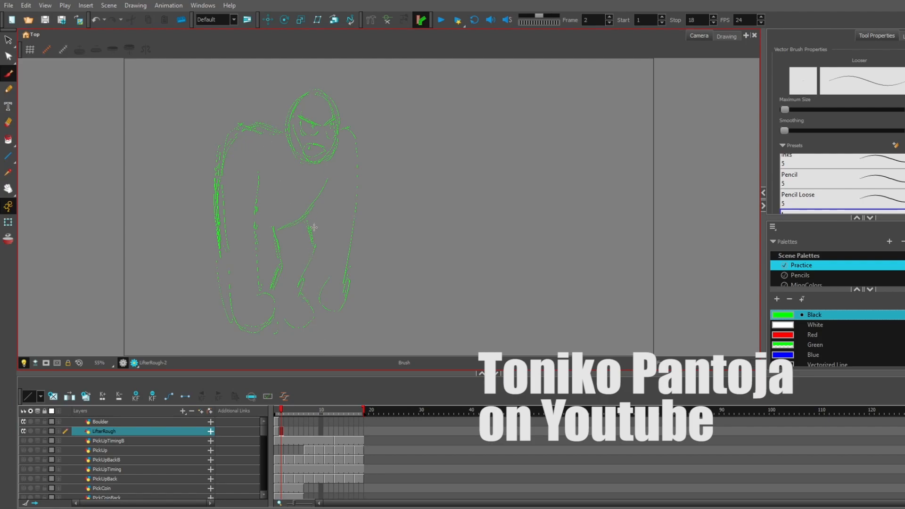
drag(278, 412, 275, 407)
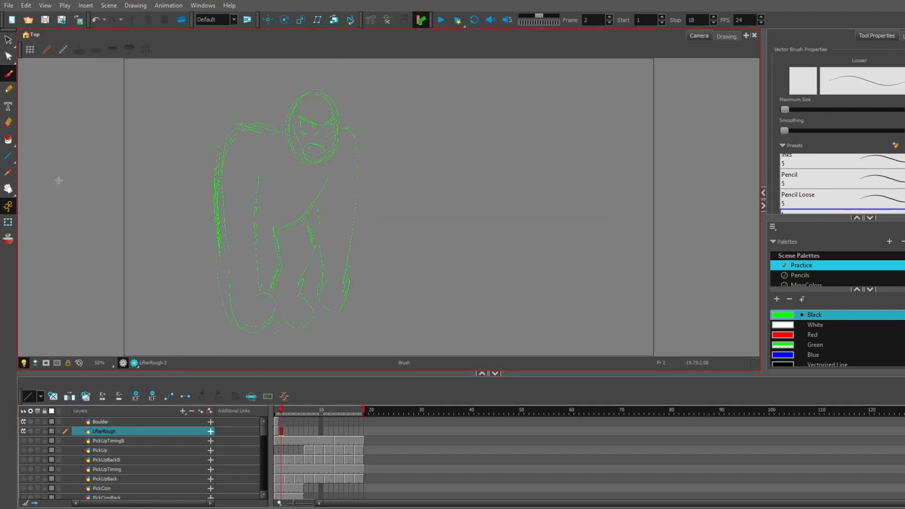
- Return to frame 1 and redraw the outline of the character's hand and forearm nearest the boulder
click(8, 122)
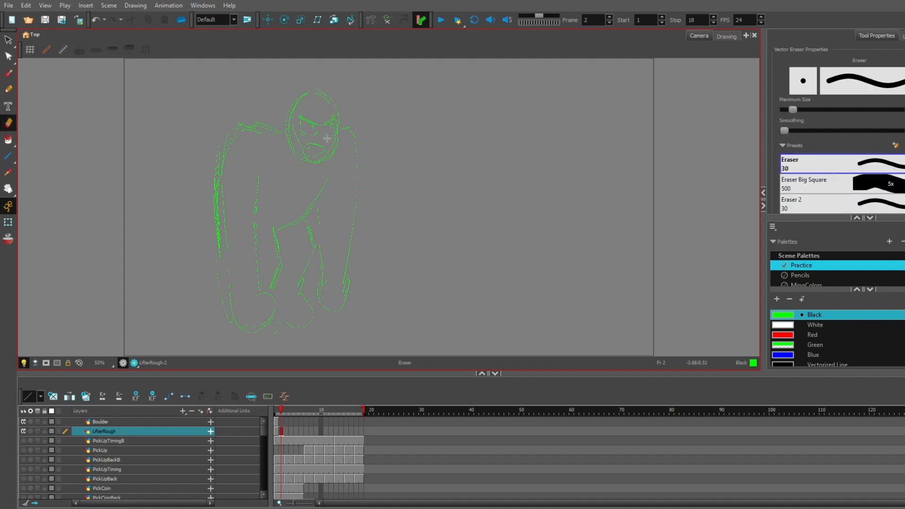
drag(281, 411, 277, 415)
key(alt+b)
drag(344, 330, 357, 317)
mouse_move(360, 249)
mouse_down()
mouse_move(343, 330)
mouse_move(337, 292)
mouse_up()
- Strengthen the outline of the boulder-side hand and forearm on frame 2
drag(277, 415, 281, 414)
drag(324, 315, 343, 305)
drag(348, 229, 349, 284)
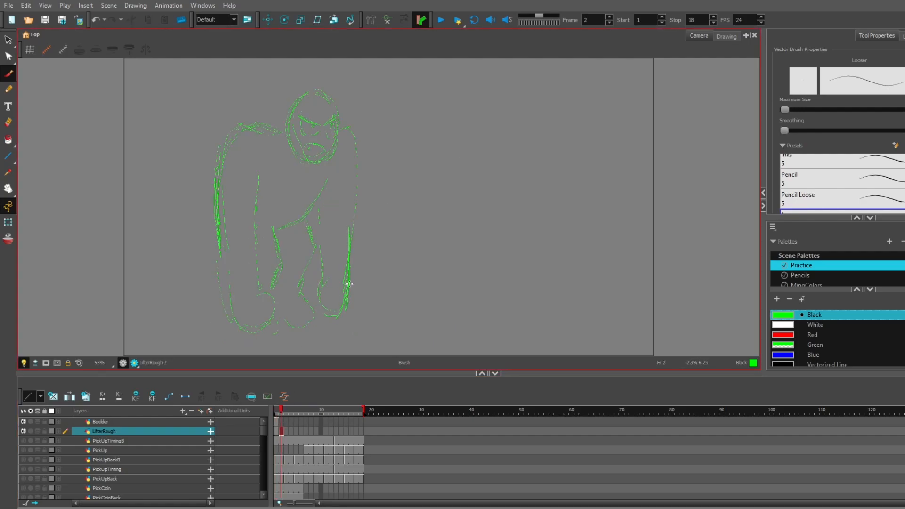
- Erase the excess line on the boulder-side hand in frame 1
click(274, 414)
click(8, 122)
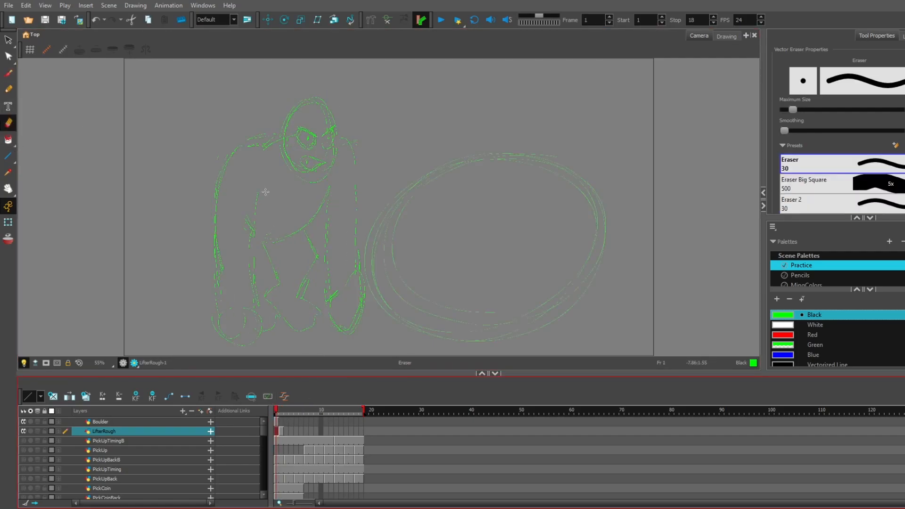
click(351, 292)
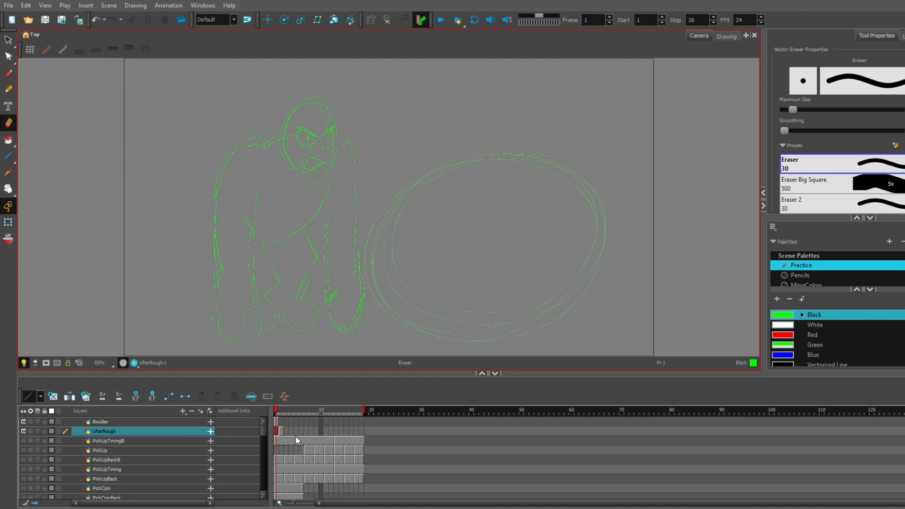
click(279, 431)
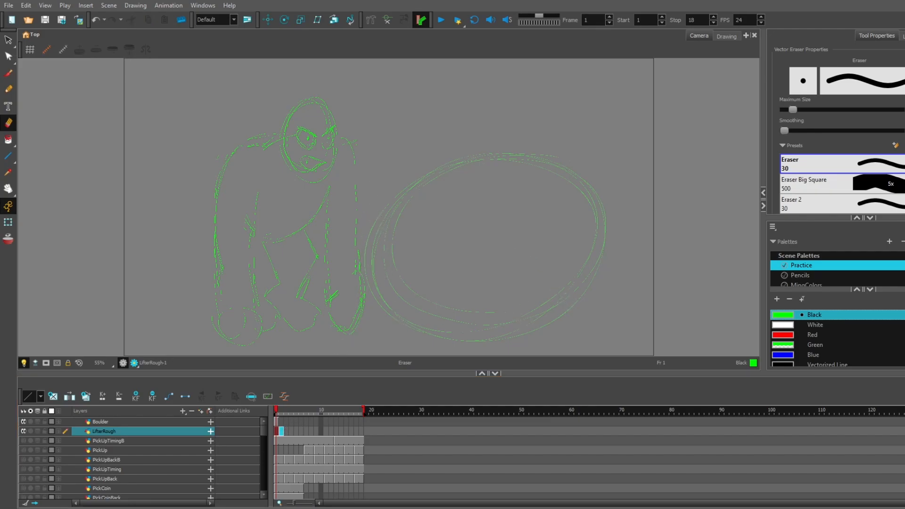
click(473, 267)
mouse_move(277, 409)
mouse_down()
mouse_move(290, 409)
mouse_move(277, 415)
mouse_up()
key(ctrl+z)
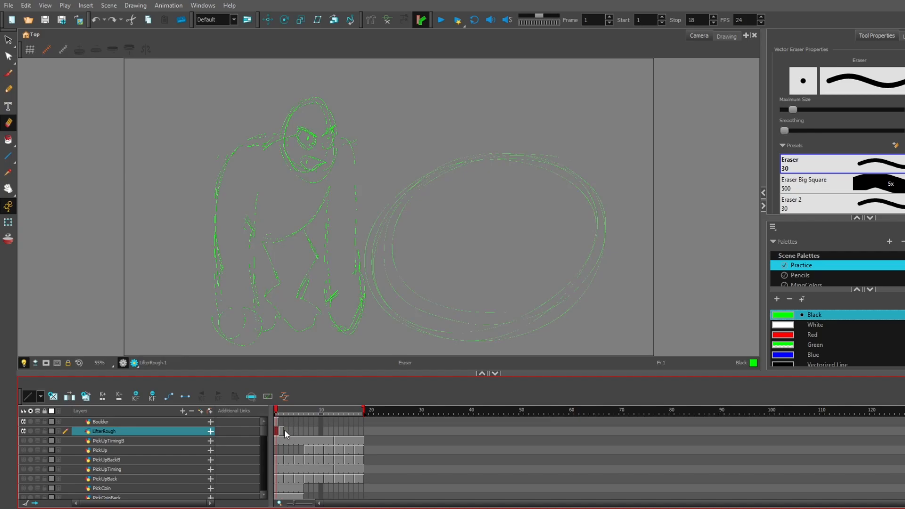
- Extend the exposure of both LifterRough drawings through frame 6 and play the animation
key(plus)
key(plus)
click(291, 432)
key(plus)
drag(295, 414, 276, 412)
click(441, 20)
click(441, 19)
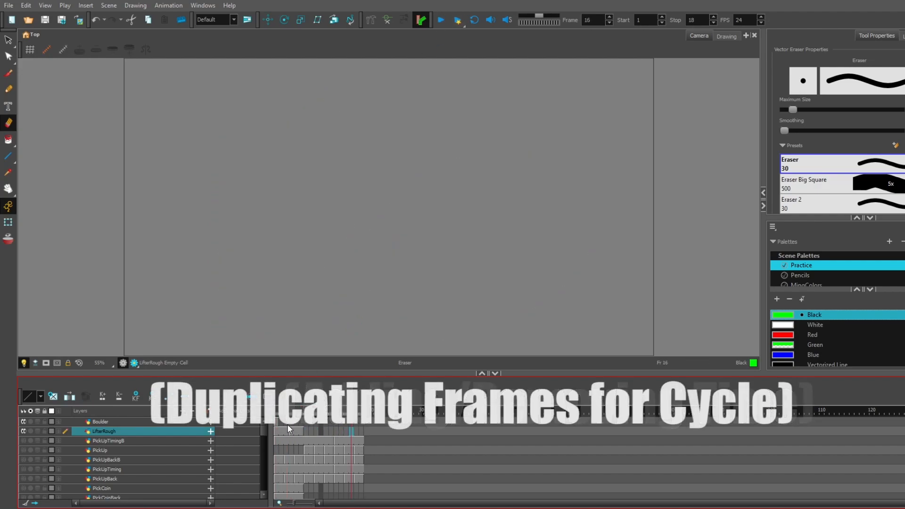
- Place drawing 1 at frame 7 of LifterRough through drawing substitution and play back the cycle
click(306, 431)
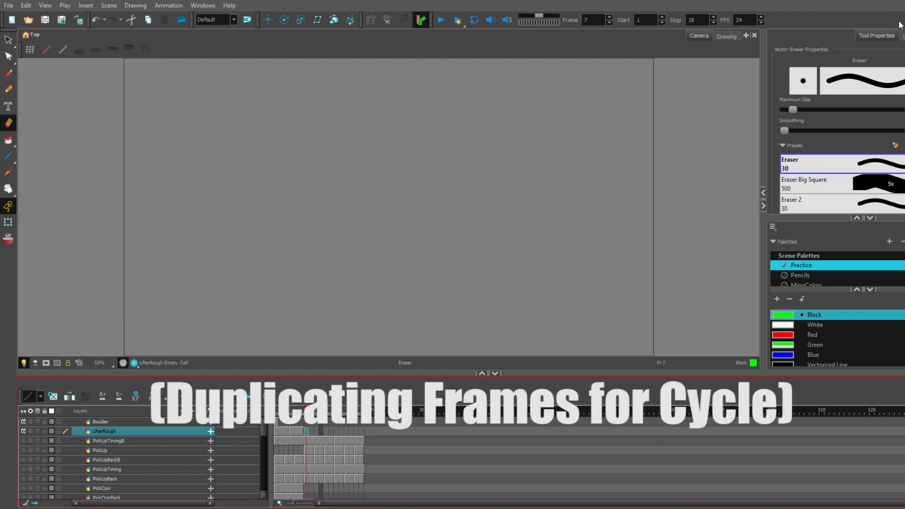
click(901, 36)
drag(776, 145, 818, 145)
click(307, 432)
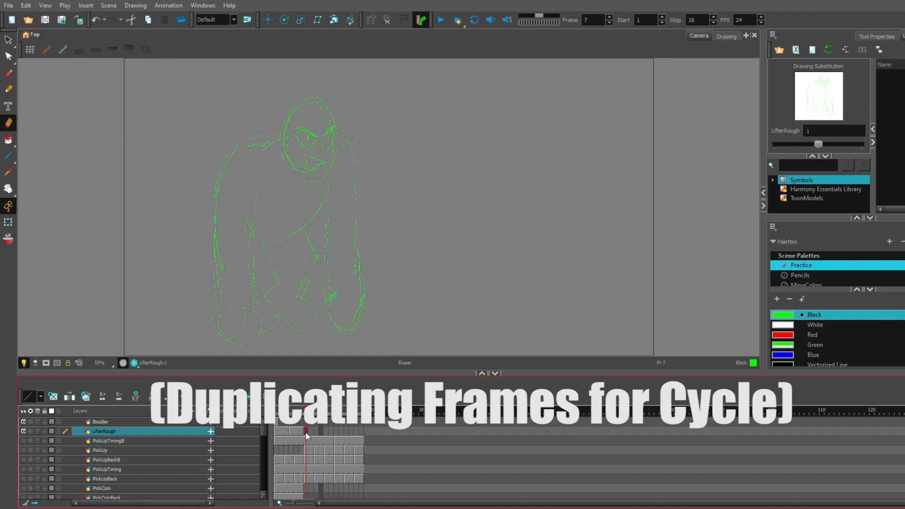
click(441, 20)
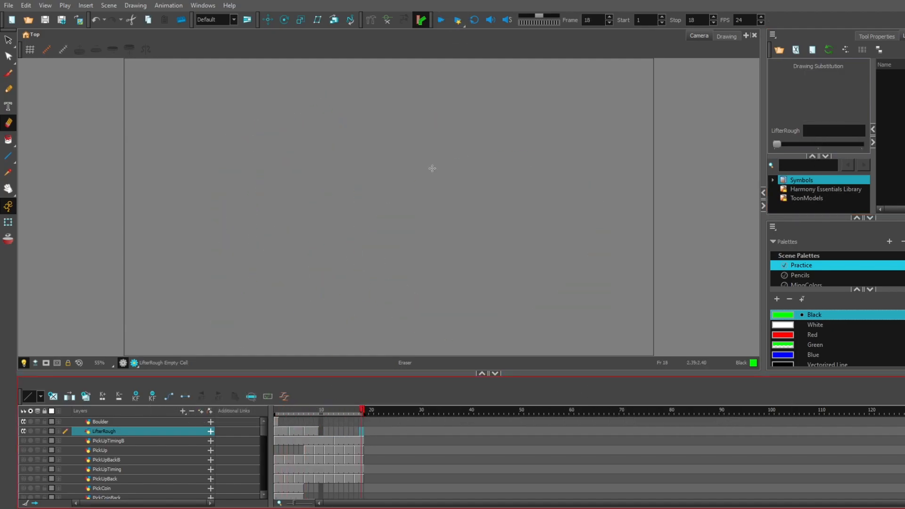
- Lengthen the exposures of the LifterRough drawings so the cycle holds through frame 12
click(287, 432)
key(plus)
click(305, 432)
key(plus)
click(326, 431)
key(plus)
- Set the playback stop frame to 86 and play the animation from frame 1
drag(364, 409, 704, 408)
click(276, 409)
click(441, 20)
click(440, 20)
- Place drawing 2 at frame 13 of LifterRough through drawing substitution and extend its exposure through frame 16
drag(277, 409, 334, 407)
drag(776, 145, 870, 151)
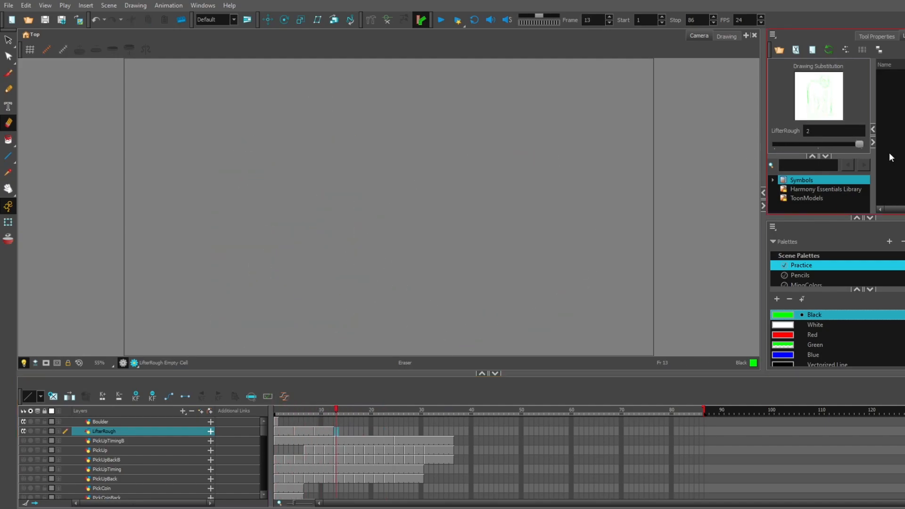
click(335, 431)
key(plus)
key(plus)
key(plus)
- Scrub and play the LifterRough cycle to check its timing, ending back on frame 1
mouse_move(282, 410)
mouse_down()
mouse_move(267, 412)
mouse_move(343, 406)
mouse_up()
click(440, 20)
click(441, 20)
click(286, 409)
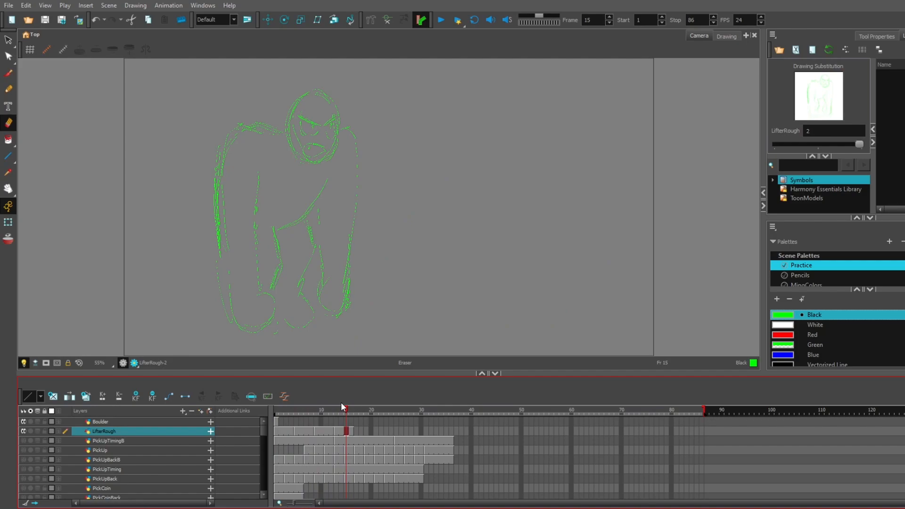
drag(344, 409, 276, 410)
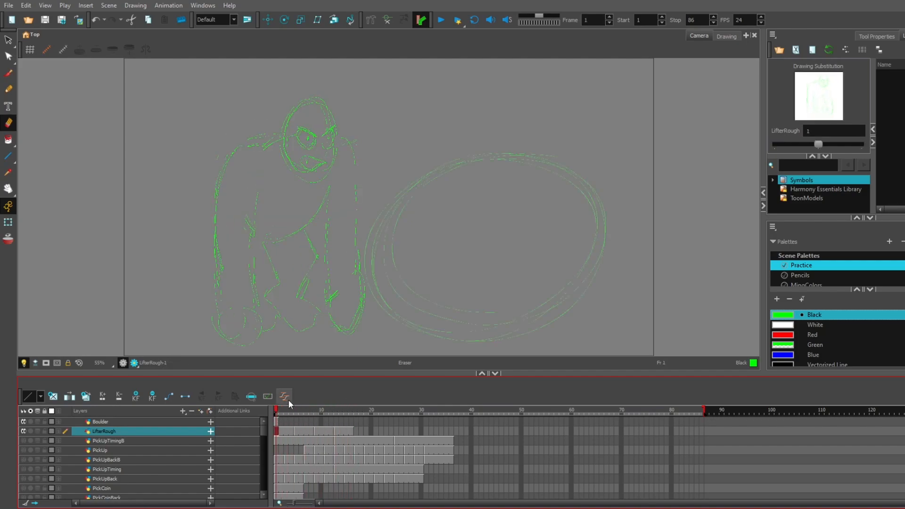
- Clear the exposure at frame 4 of LifterRough and turn on onion skinning to see the surrounding poses
click(277, 429)
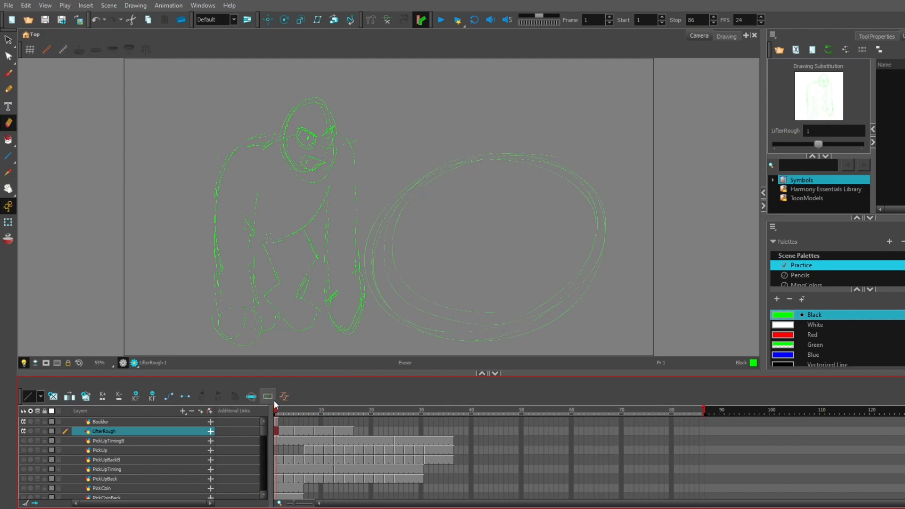
click(291, 431)
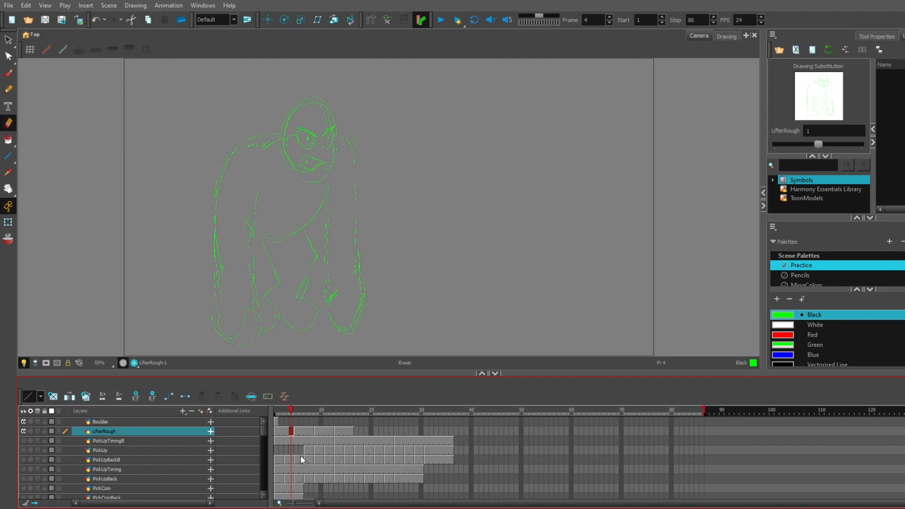
key(Delete)
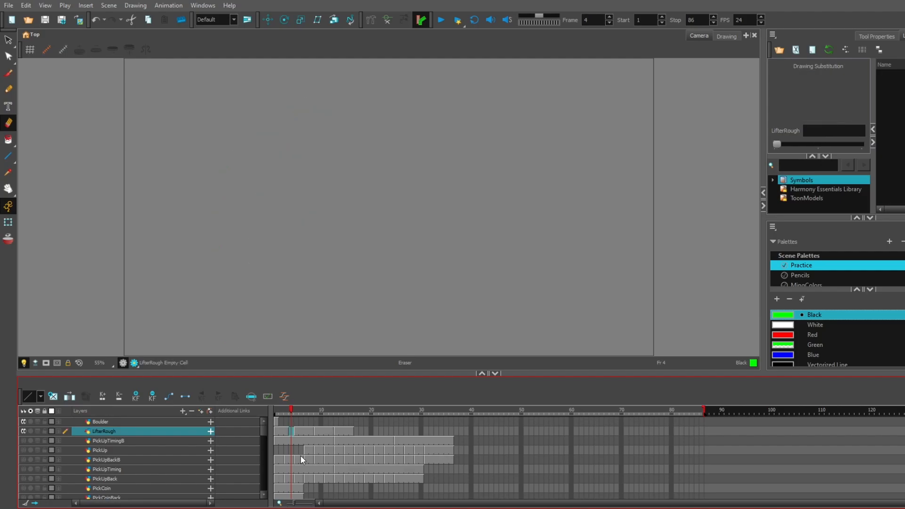
click(35, 429)
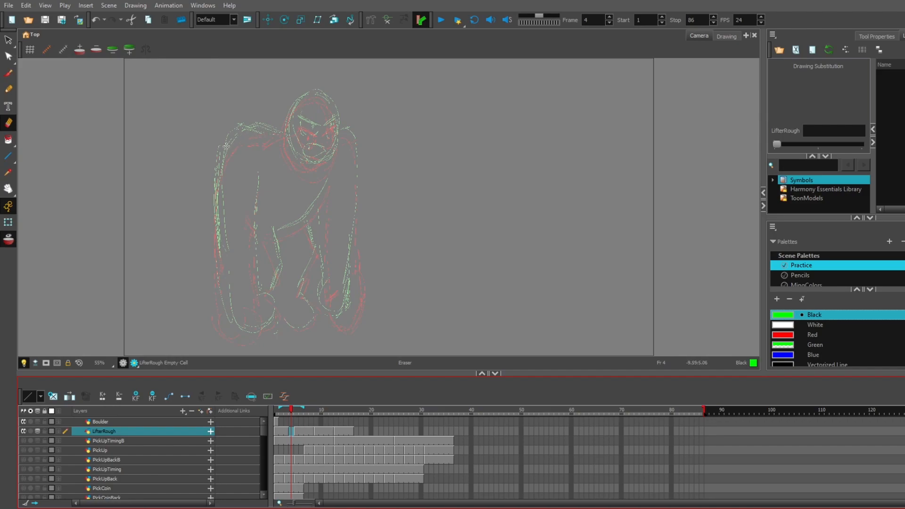
click(285, 431)
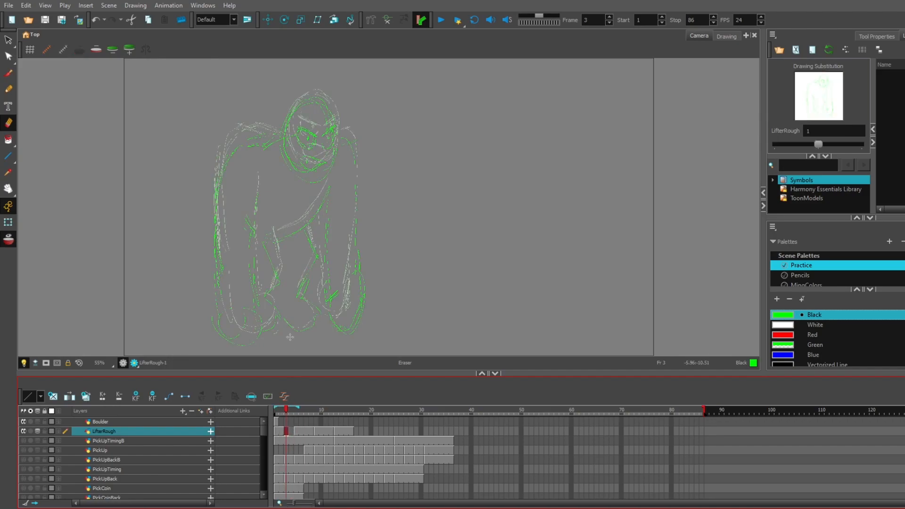
click(291, 431)
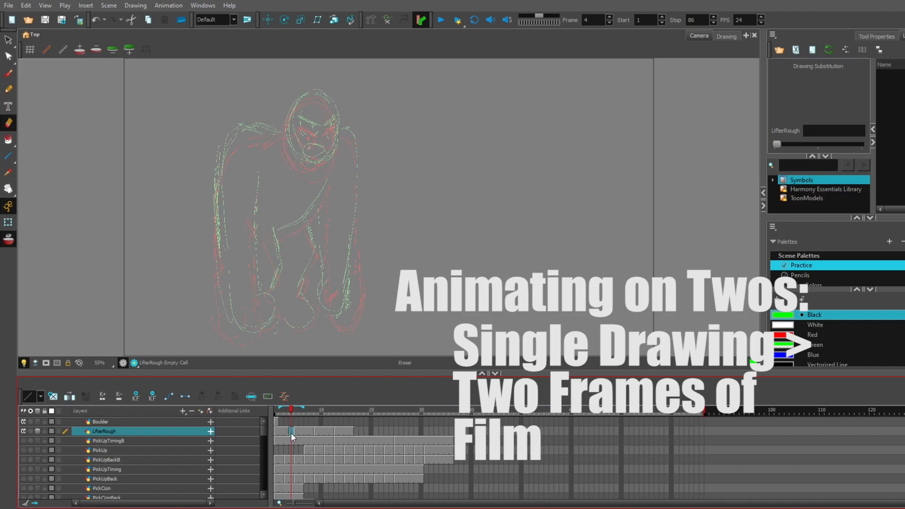
- Brush the breakdown's mouth on frame 4 of LifterRough, midway between the two onion-skinned mouths
scroll(312, 128, up, 6)
scroll(293, 180, down, 5)
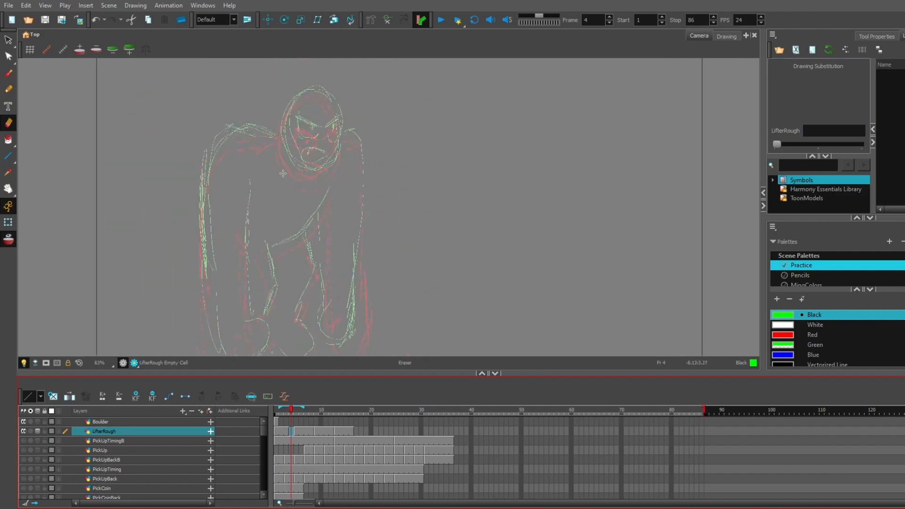
key(alt+b)
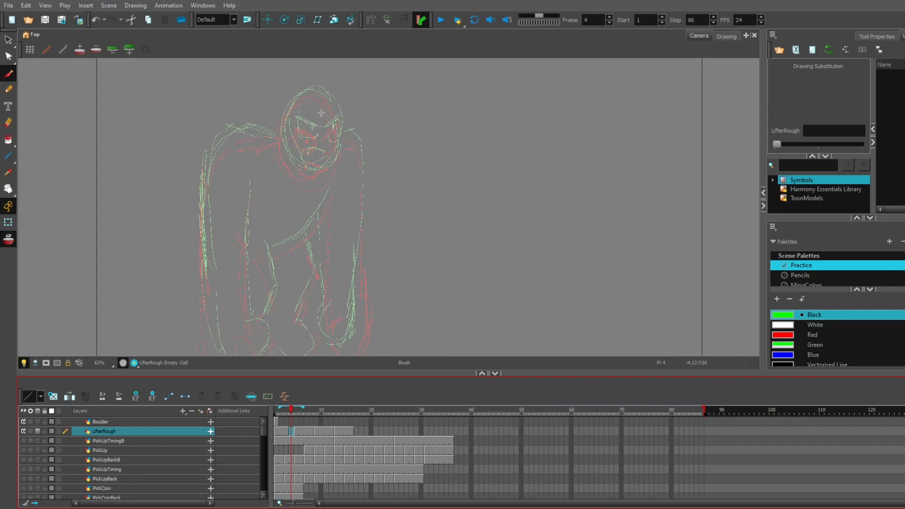
scroll(316, 120, up, 2)
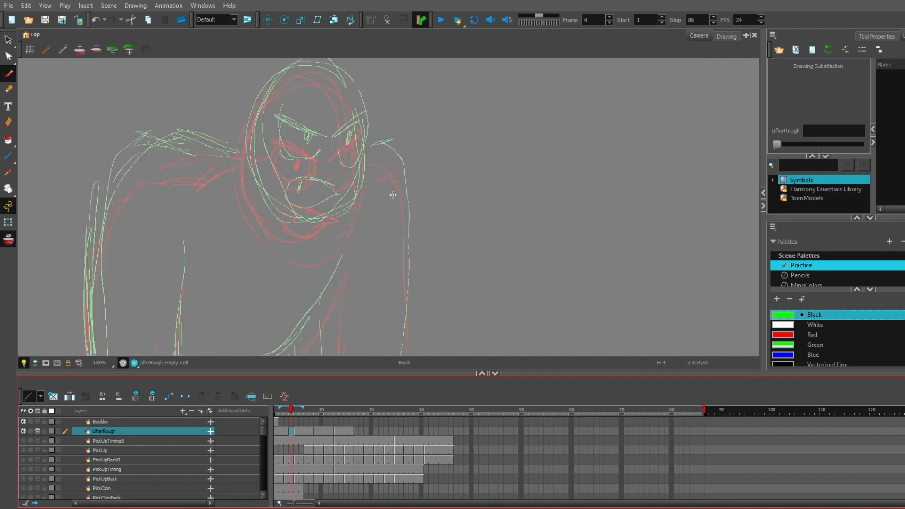
scroll(377, 195, up, 2)
mouse_move(311, 214)
mouse_down()
mouse_move(254, 197)
mouse_move(242, 208)
mouse_move(273, 236)
mouse_up()
drag(313, 213, 286, 235)
mouse_move(261, 198)
mouse_down()
mouse_move(257, 212)
mouse_move(277, 205)
mouse_up()
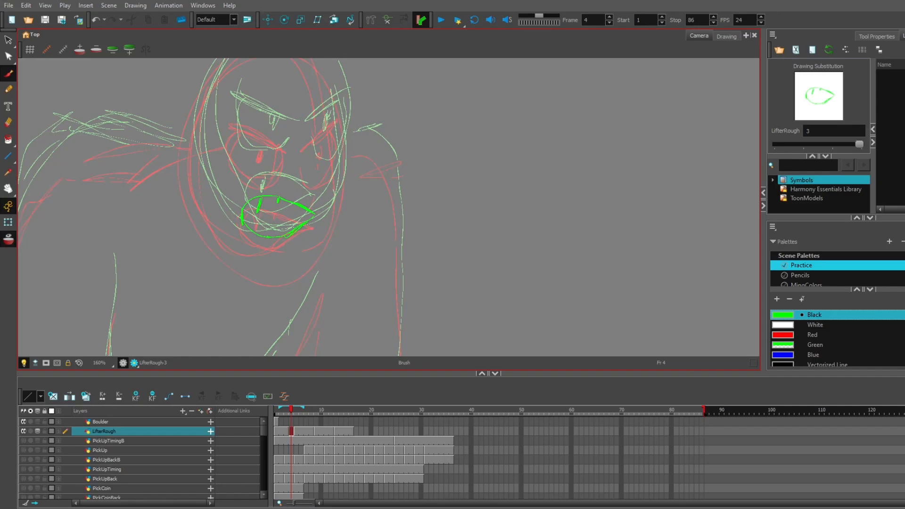
- Draw the breakdown's angry brows and both eyes between the onion-skinned face positions
drag(236, 115, 291, 141)
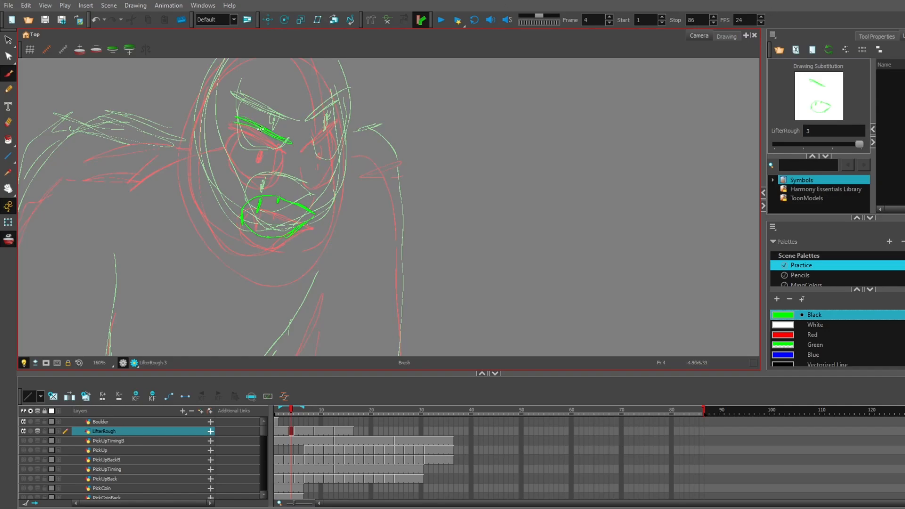
mouse_move(237, 118)
mouse_down()
mouse_move(232, 150)
mouse_move(259, 176)
mouse_move(288, 137)
mouse_move(262, 149)
mouse_move(333, 116)
mouse_move(318, 150)
mouse_move(303, 145)
mouse_move(338, 158)
mouse_up()
drag(339, 118, 337, 166)
scroll(337, 193, down, 2)
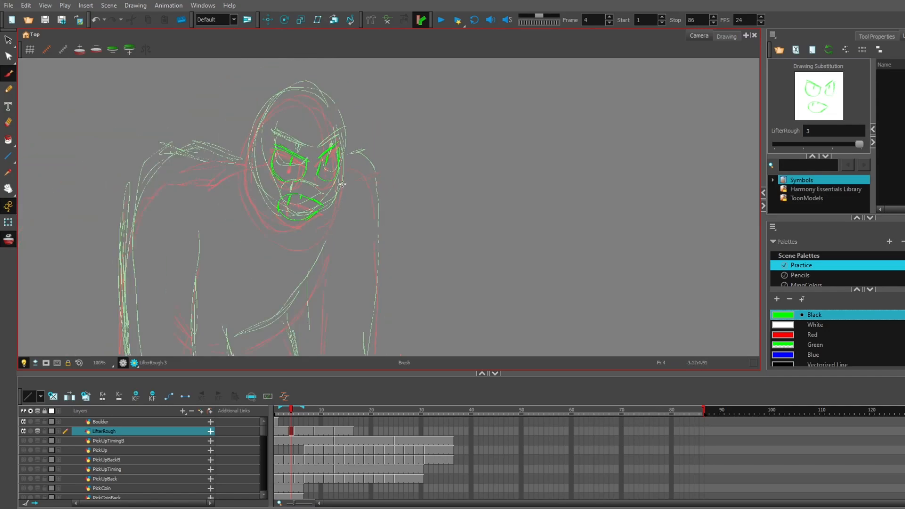
- Draw the breakdown's head outline and the left shoulder running into the outer edge of the arm
mouse_move(299, 93)
mouse_down()
mouse_move(250, 139)
mouse_move(271, 221)
mouse_up()
mouse_move(254, 193)
mouse_down()
mouse_move(301, 233)
mouse_move(332, 214)
mouse_move(325, 101)
mouse_move(298, 94)
mouse_up()
mouse_move(249, 158)
mouse_down()
mouse_move(179, 159)
mouse_move(125, 257)
mouse_up()
- Draw the left arm's large fist and the arm's inner and outer edges between the onion-skinned poses
click(8, 188)
drag(306, 334, 347, 111)
click(8, 74)
mouse_move(173, 317)
mouse_down()
mouse_move(233, 321)
mouse_move(244, 289)
mouse_move(224, 258)
mouse_up()
mouse_move(155, 155)
mouse_down()
mouse_move(170, 308)
mouse_move(198, 325)
mouse_up()
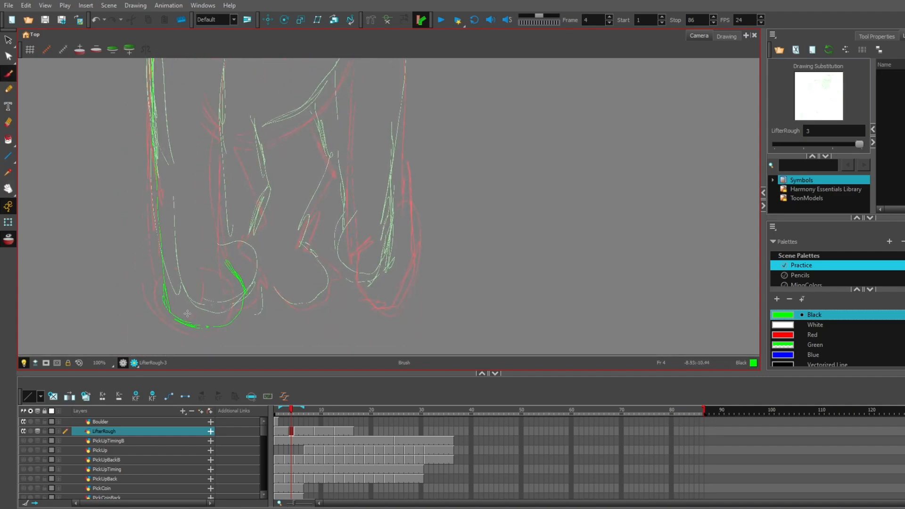
key(space)
drag(263, 168, 267, 196)
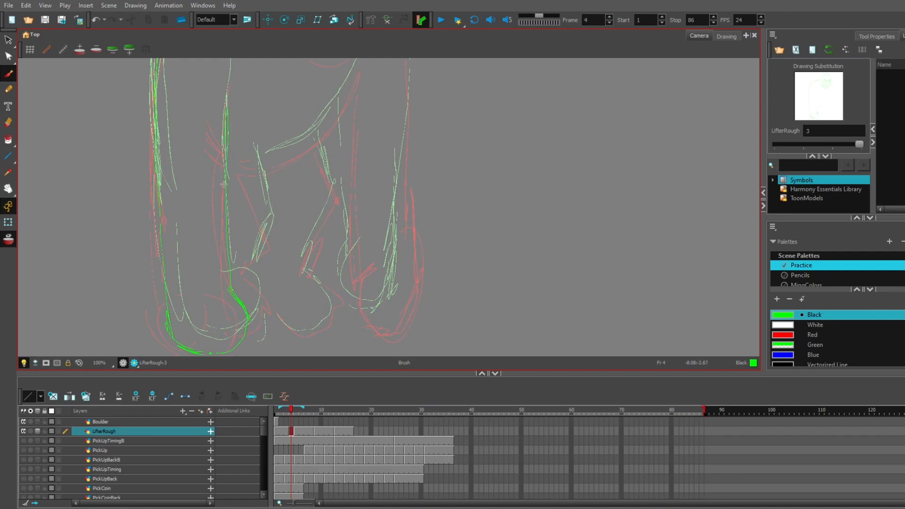
key(space)
drag(277, 115, 309, 208)
click(9, 78)
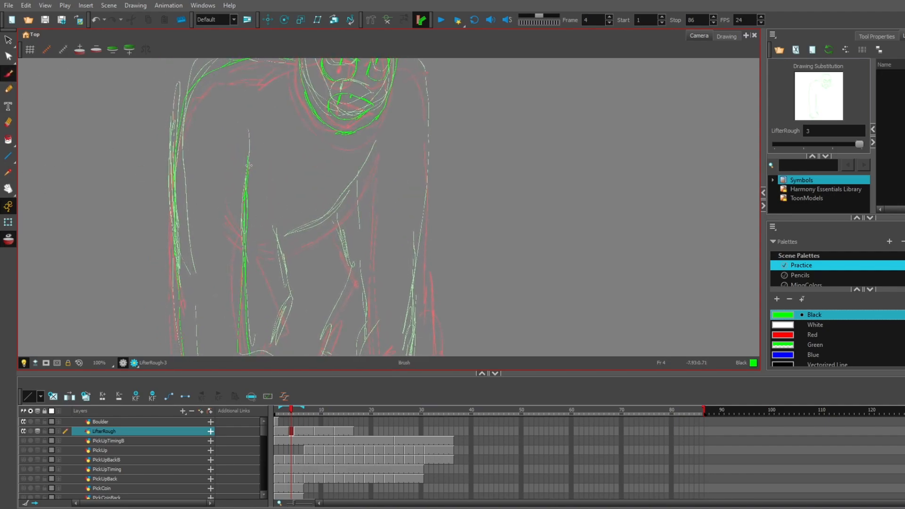
- Shorten drawing 1's exposure to end at frame 2 and hold drawing 3 on twos from frame 3
click(287, 431)
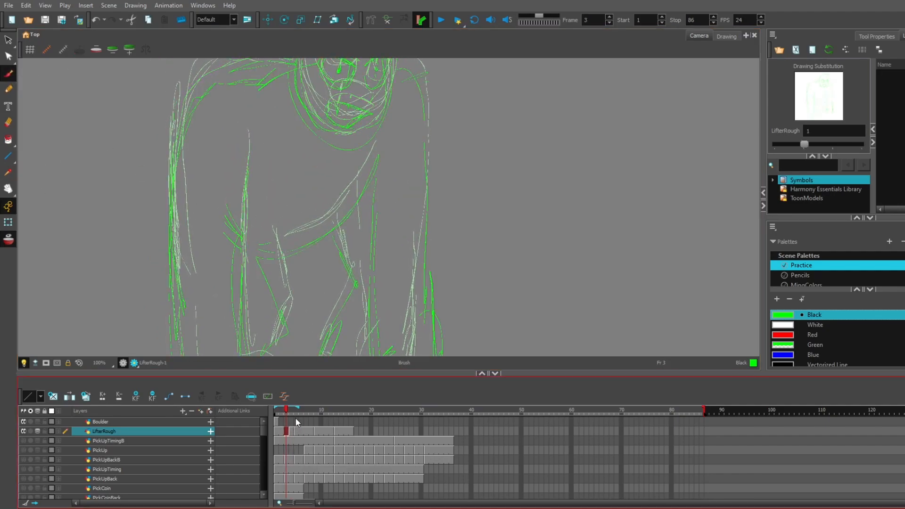
key(minus)
key(plus)
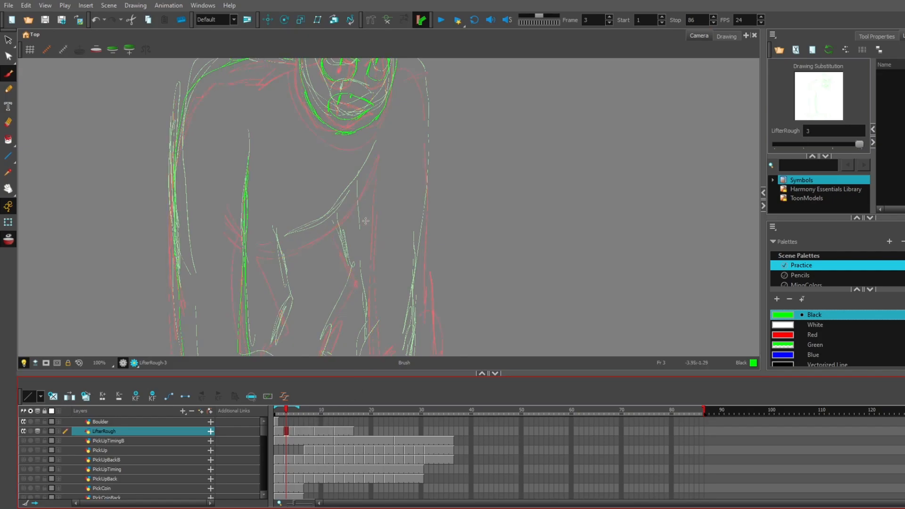
click(8, 190)
drag(390, 184, 383, 200)
click(290, 431)
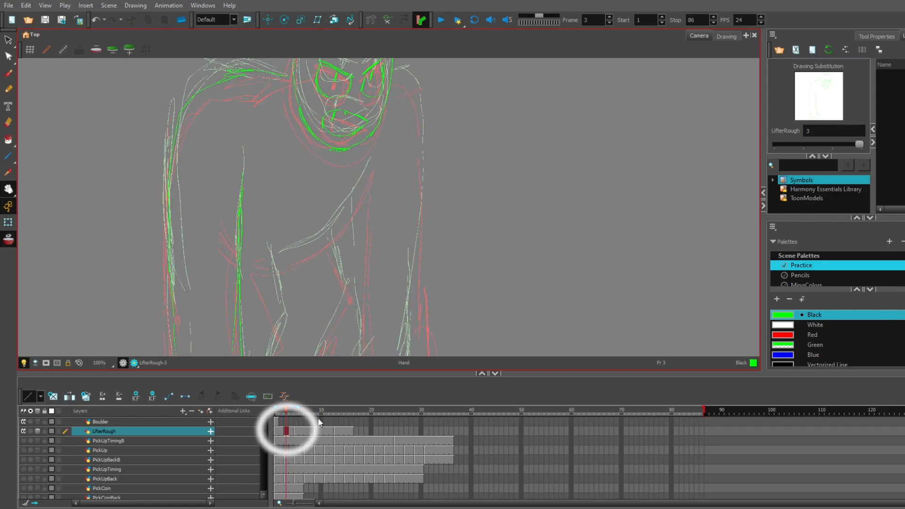
- Draw the left leg and both feet of the breakdown pose with the Brush
drag(351, 193, 374, 91)
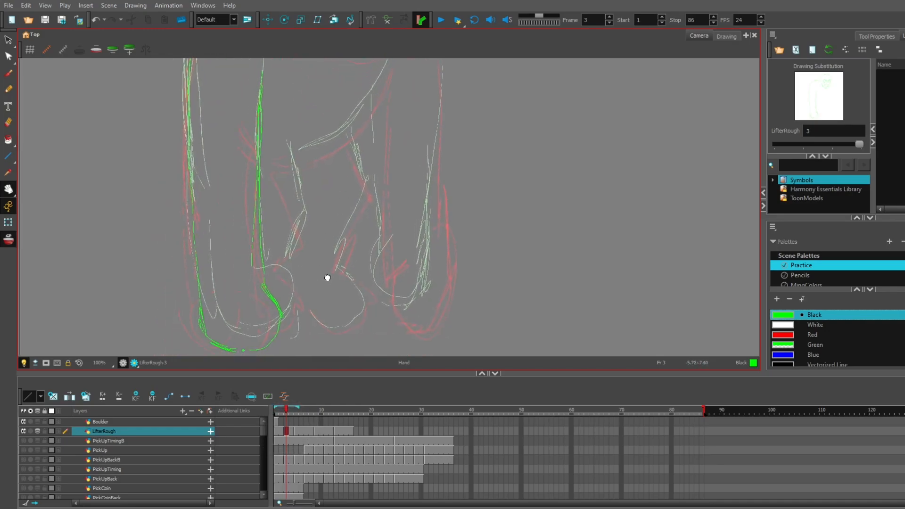
key(alt+b)
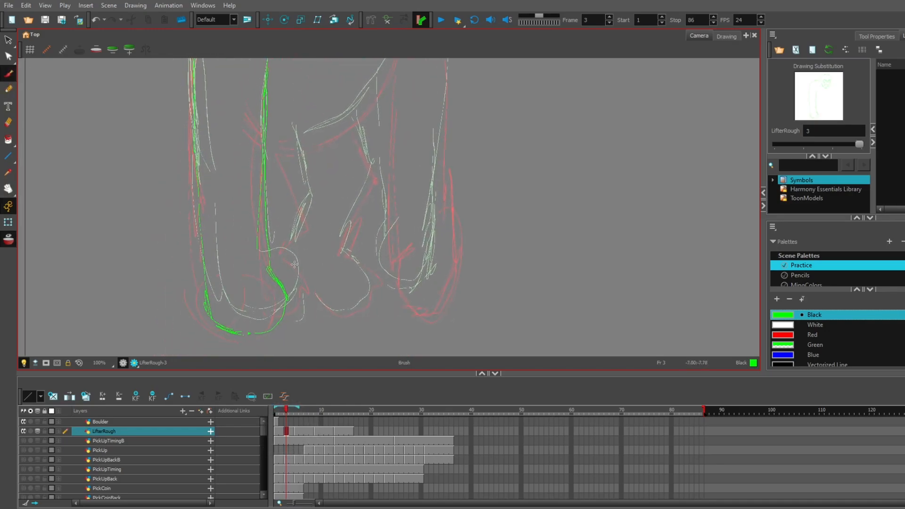
mouse_move(284, 254)
mouse_down()
mouse_move(301, 277)
mouse_move(302, 304)
mouse_move(291, 320)
mouse_up()
mouse_move(283, 148)
mouse_down()
mouse_move(308, 208)
mouse_move(289, 255)
mouse_up()
mouse_move(346, 257)
mouse_down()
mouse_move(350, 318)
mouse_move(302, 297)
mouse_up()
- Complete the breakdown's body with the right hand and arm, the belly line and the right leg
mouse_move(400, 242)
mouse_down()
mouse_move(382, 269)
mouse_move(421, 301)
mouse_move(431, 294)
mouse_move(440, 189)
mouse_move(438, 260)
mouse_up()
click(13, 190)
mouse_move(383, 174)
mouse_down()
mouse_move(408, 261)
mouse_move(406, 249)
mouse_up()
scroll(411, 216, down, 2)
drag(415, 217, 403, 229)
click(10, 74)
mouse_move(415, 111)
mouse_down()
mouse_move(423, 112)
mouse_move(430, 254)
mouse_up()
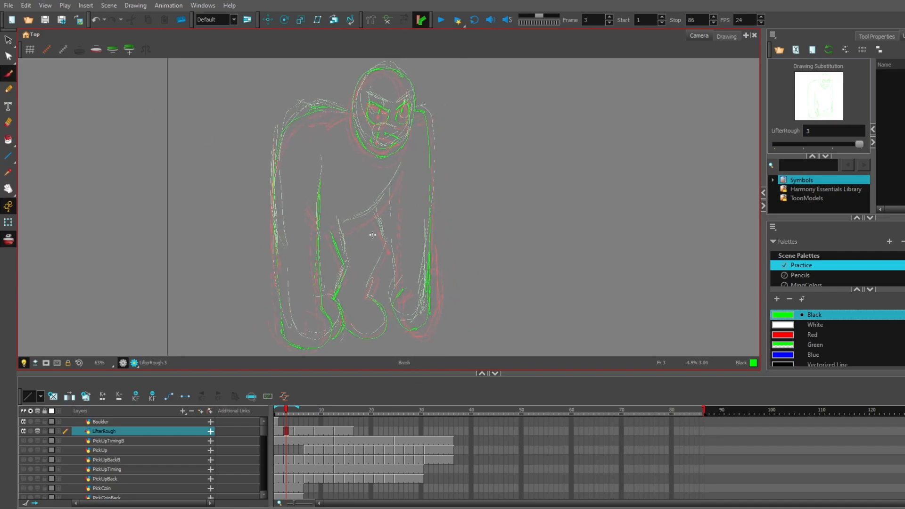
mouse_move(338, 228)
mouse_down()
mouse_move(397, 184)
mouse_move(387, 197)
mouse_move(404, 161)
mouse_up()
mouse_move(378, 214)
mouse_down()
mouse_move(387, 257)
mouse_move(379, 224)
mouse_move(385, 257)
mouse_move(369, 303)
mouse_up()
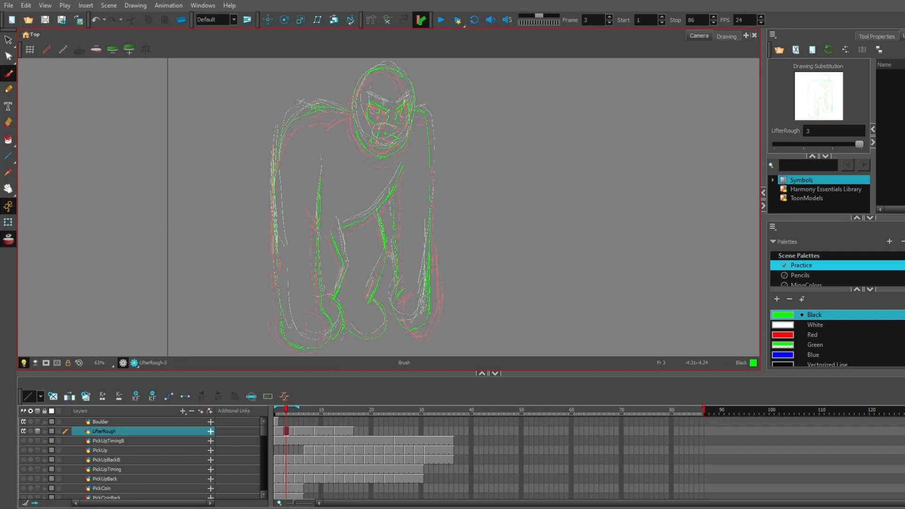
- Turn off onion skinning for LifterRough and scrub through the opening frames back to frame 1
click(40, 431)
click(277, 409)
mouse_move(313, 413)
mouse_down()
mouse_move(334, 413)
mouse_move(287, 419)
mouse_up()
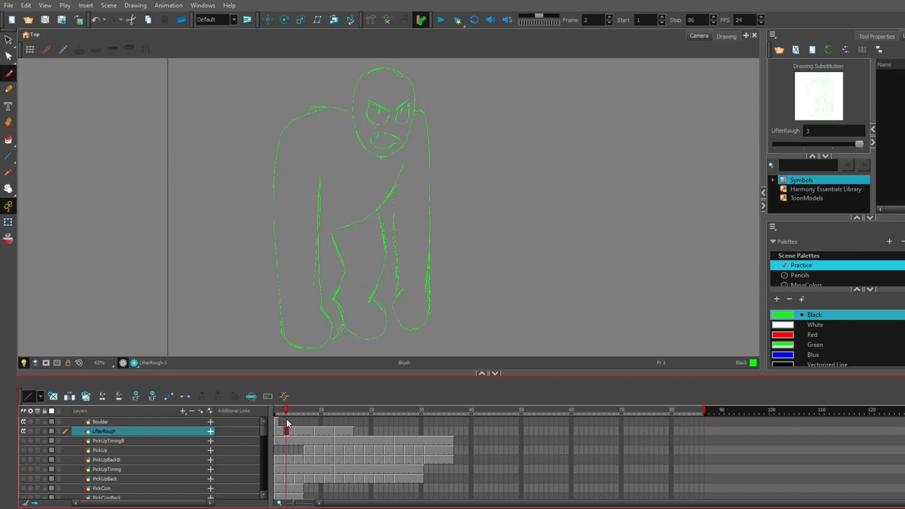
mouse_move(286, 410)
mouse_down()
mouse_move(298, 411)
mouse_move(268, 420)
mouse_up()
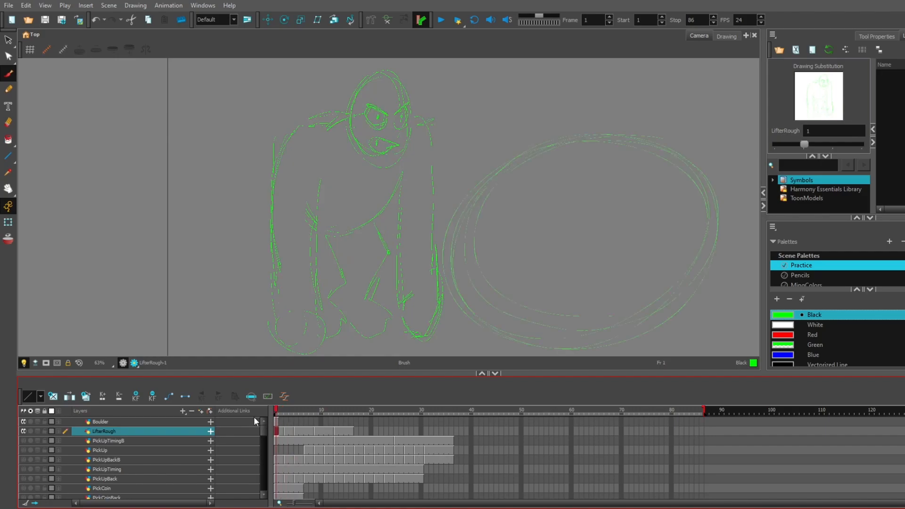
- Play the cycle and scrub from frame 1 to frame 3 to check how the breakdown reads
click(441, 20)
click(441, 20)
mouse_move(276, 414)
mouse_down()
mouse_move(296, 414)
mouse_move(276, 418)
mouse_move(291, 418)
mouse_move(278, 420)
mouse_move(285, 430)
mouse_up()
click(280, 430)
drag(284, 408, 285, 410)
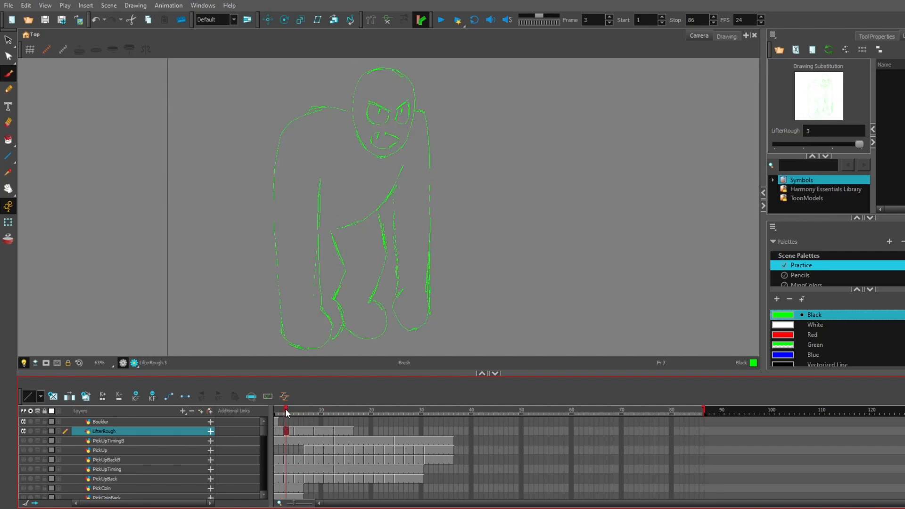
- Substitute drawing 3 at frame 12 of LifterRough and shorten the exposure just before it by one frame
click(330, 431)
drag(804, 145, 861, 145)
click(327, 431)
key(minus)
- Play the revised LifterRough cycle from the start and inspect the pose at frame 15
click(278, 411)
click(440, 20)
click(441, 21)
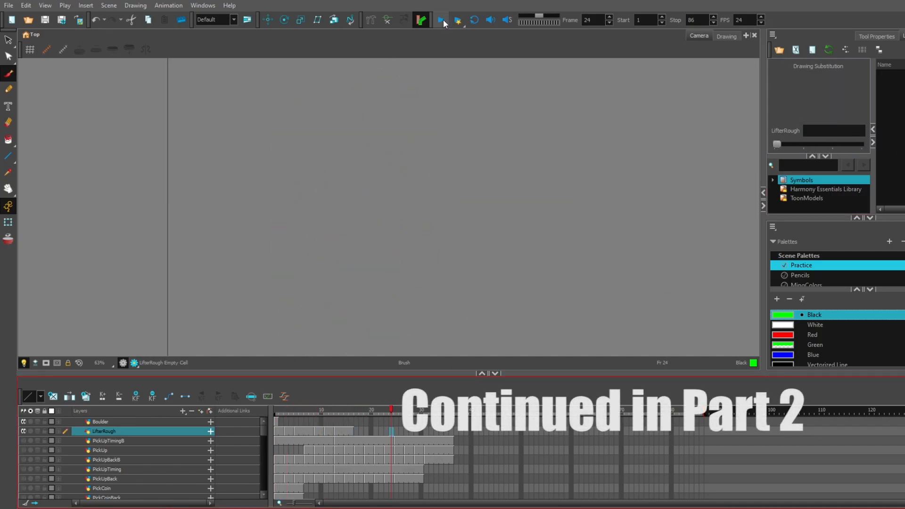
click(347, 414)
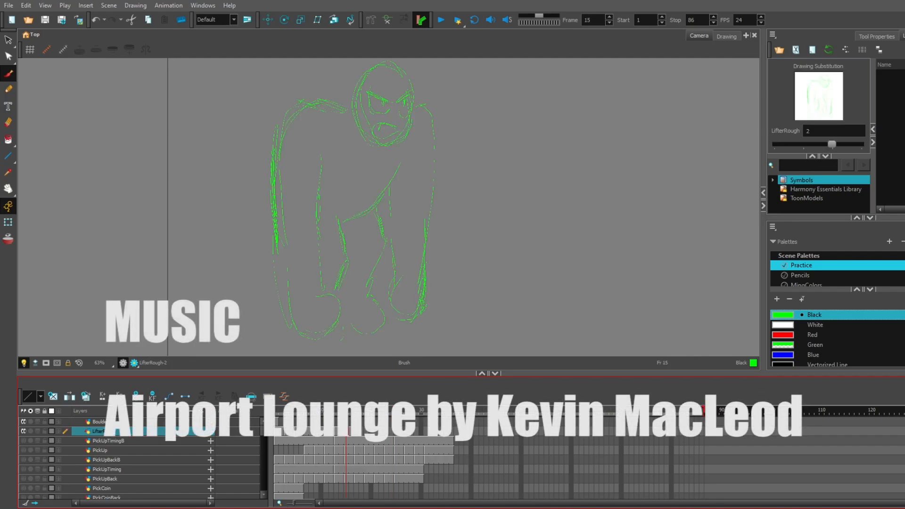